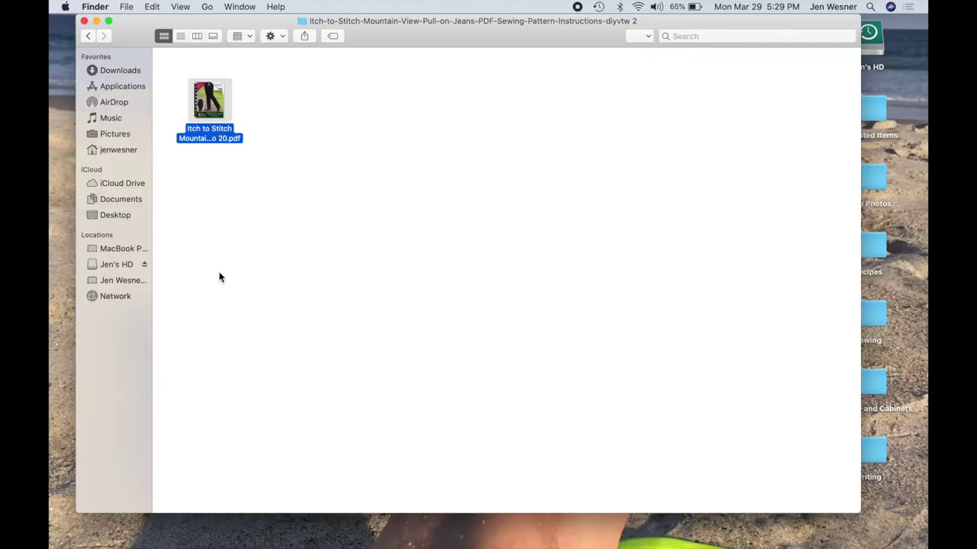
# Step: Open the Itch to Stitch Mountain View Pull-on Jeans pattern PDF from Finder
pyautogui.doubleClick(205, 137)
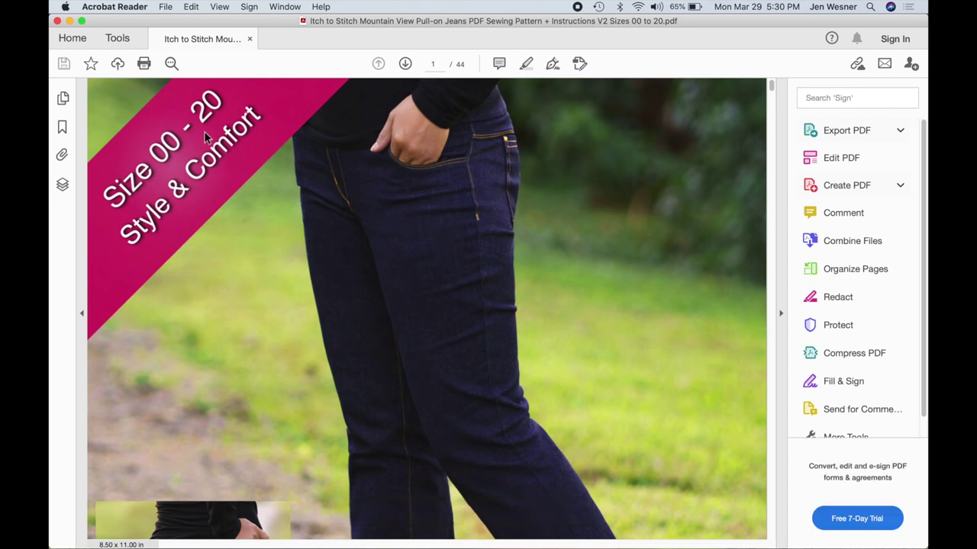
# Step: Collapse the tools pane and zoom the pattern's cover page to 100%
pyautogui.click(781, 313)
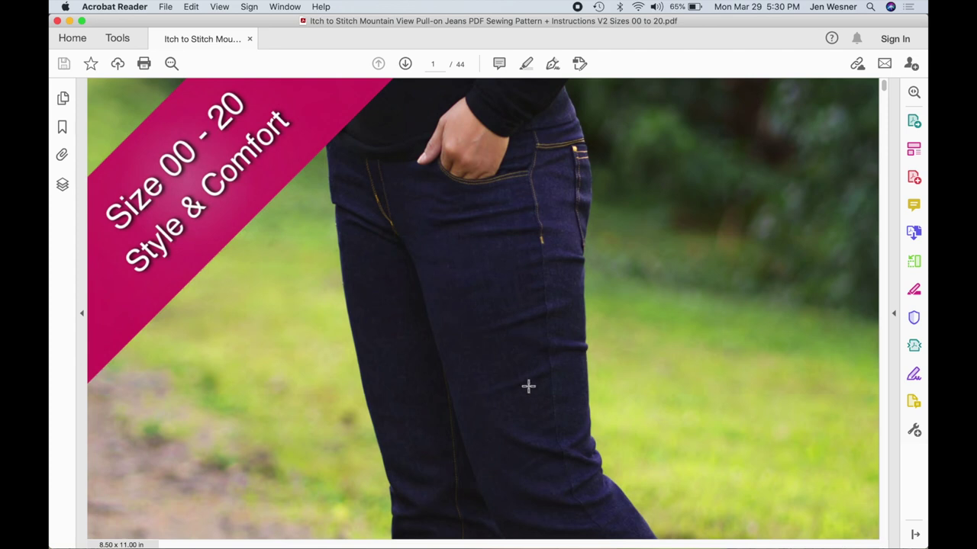
pyautogui.moveTo(495, 458)
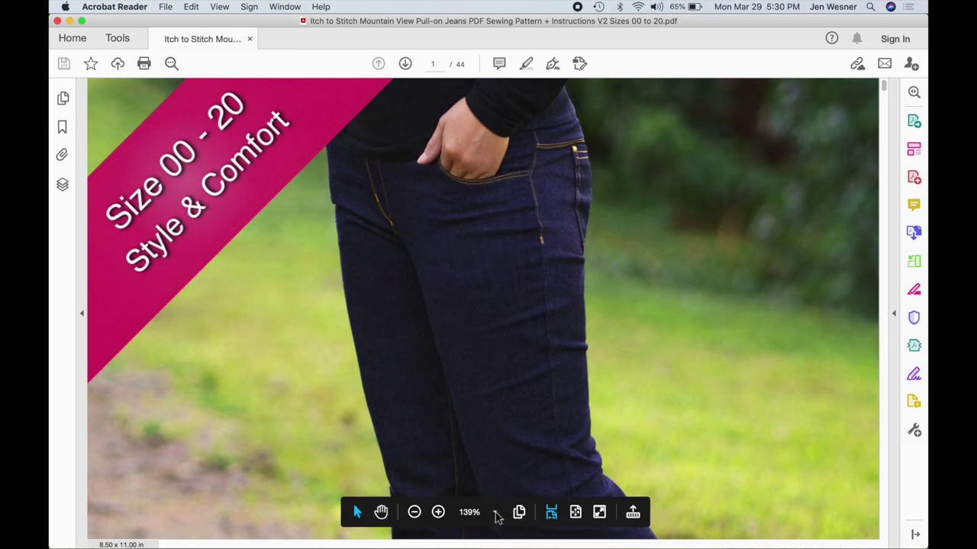
pyautogui.click(496, 516)
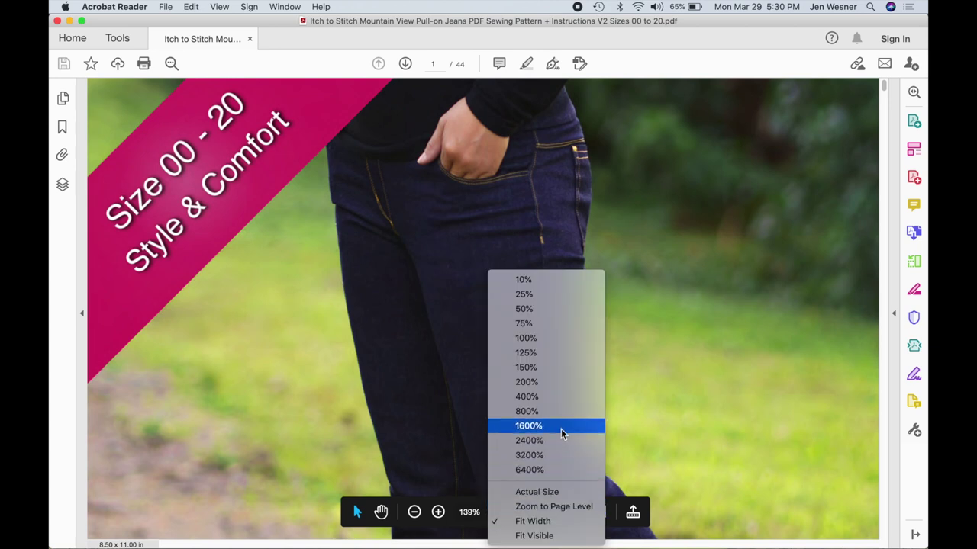
pyautogui.click(561, 345)
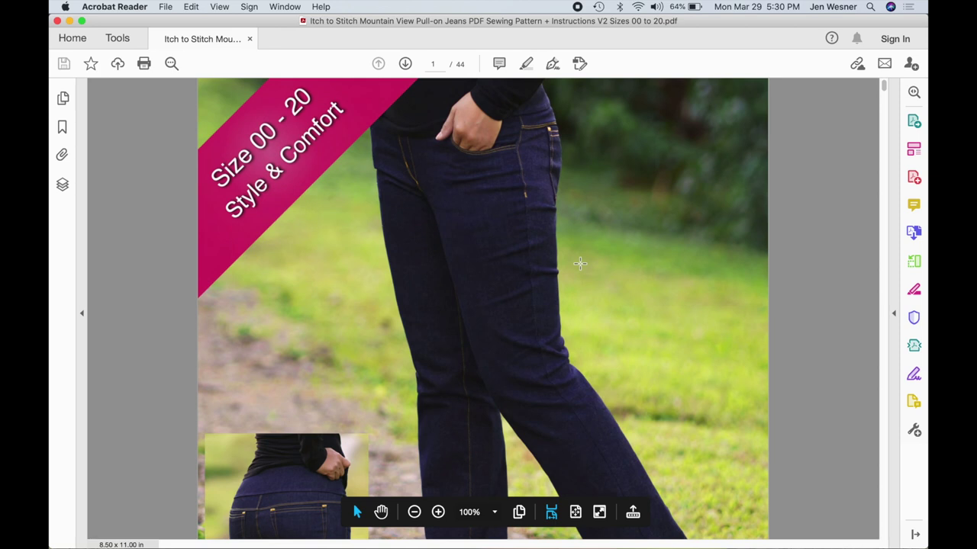
pyautogui.click(405, 65)
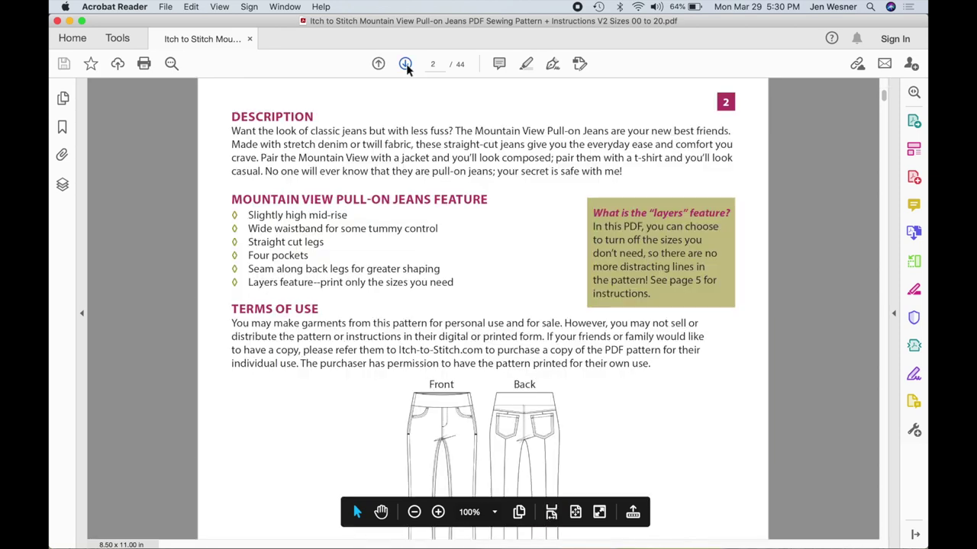
pyautogui.click(405, 65)
pyautogui.click(405, 64)
pyautogui.click(405, 65)
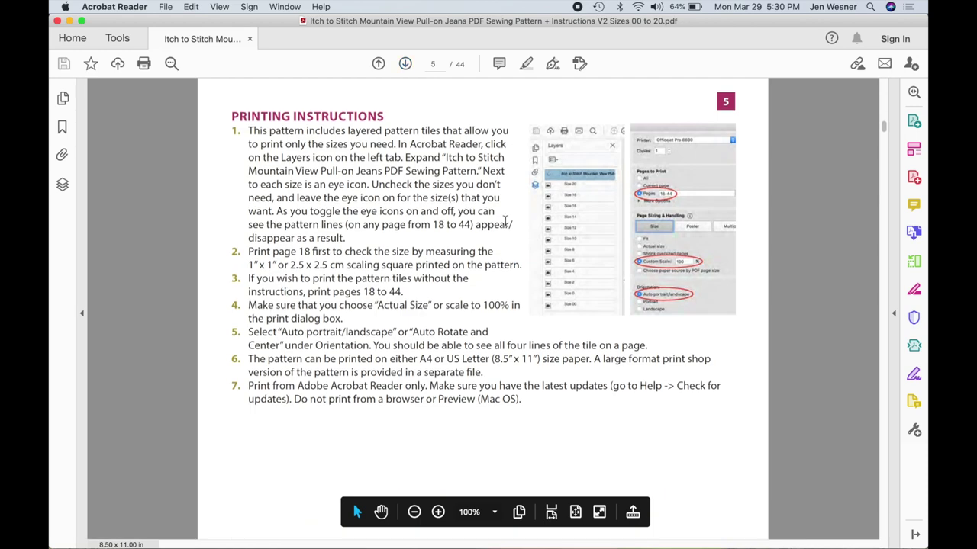
pyautogui.scroll(-20, 504, 221)
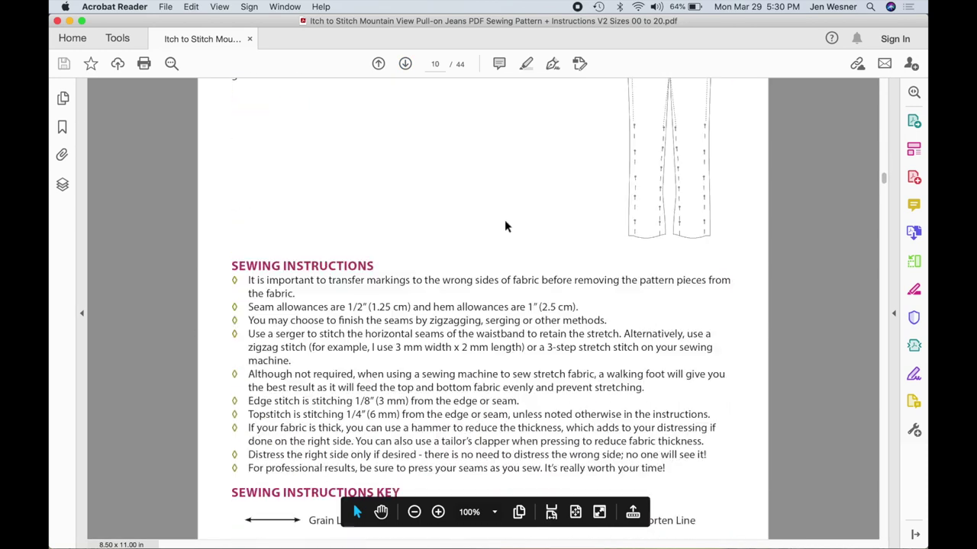
pyautogui.scroll(-20, 504, 227)
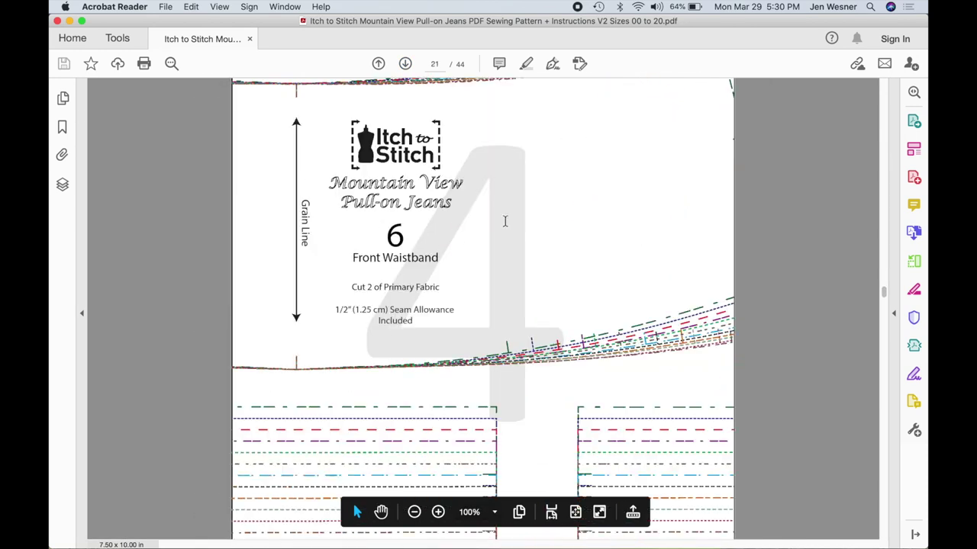
pyautogui.scroll(15, 504, 220)
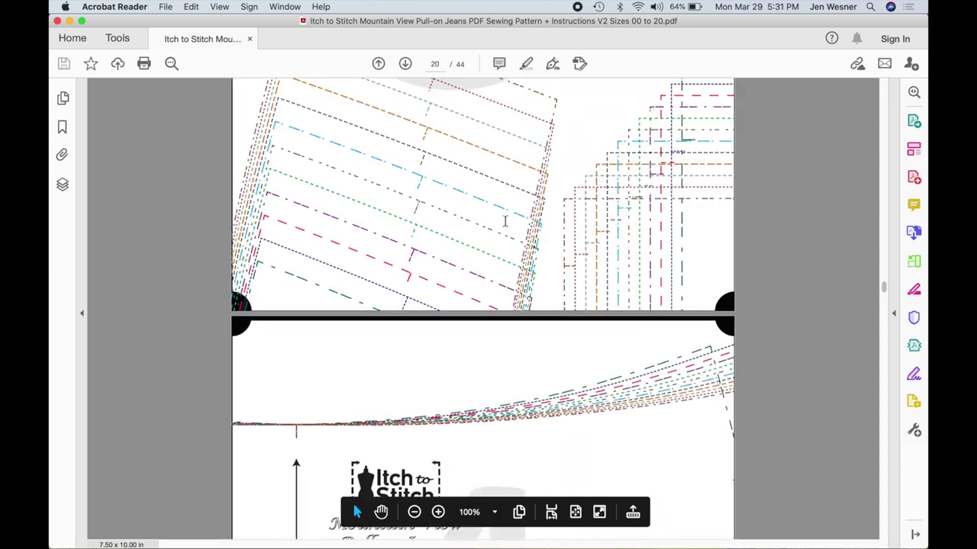
pyautogui.scroll(15, 505, 220)
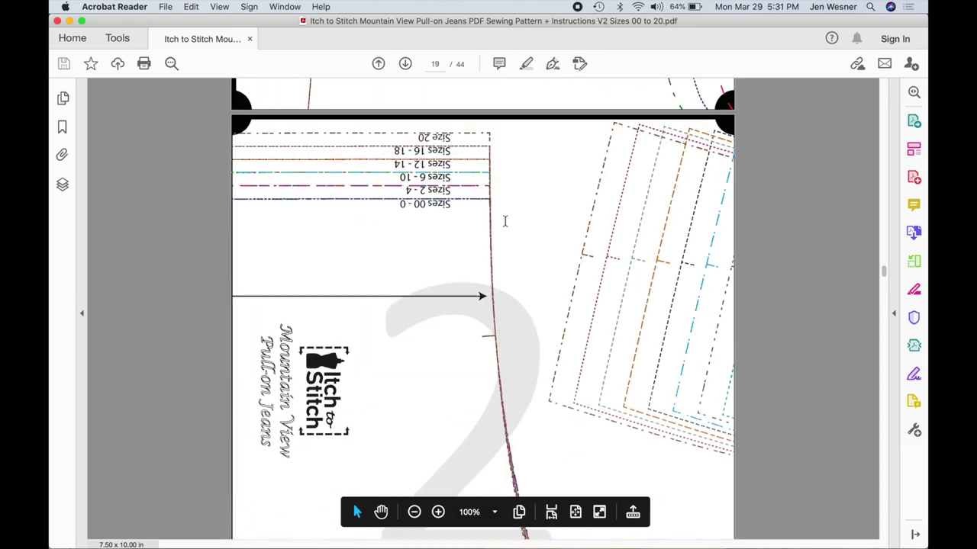
pyautogui.scroll(20, 504, 221)
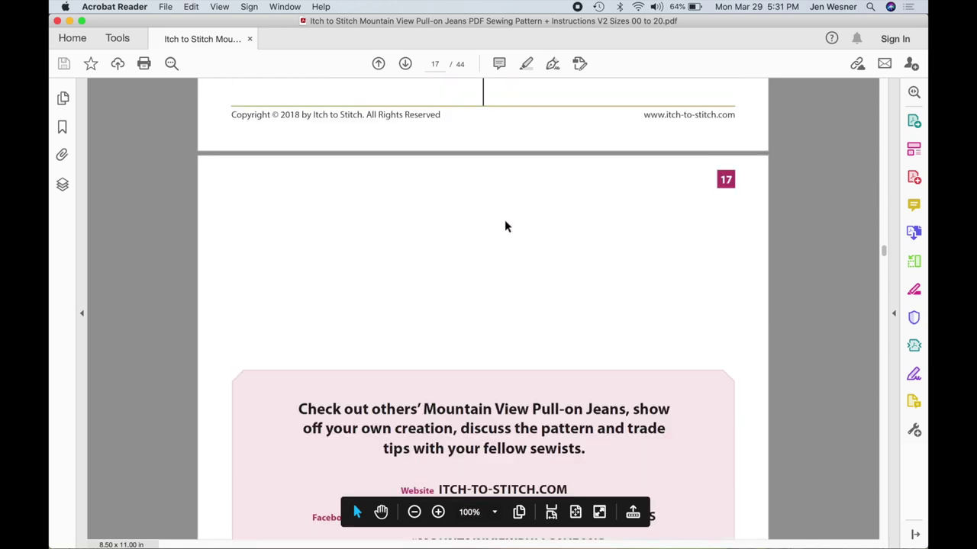
pyautogui.scroll(10, 505, 226)
pyautogui.scroll(-2, 504, 222)
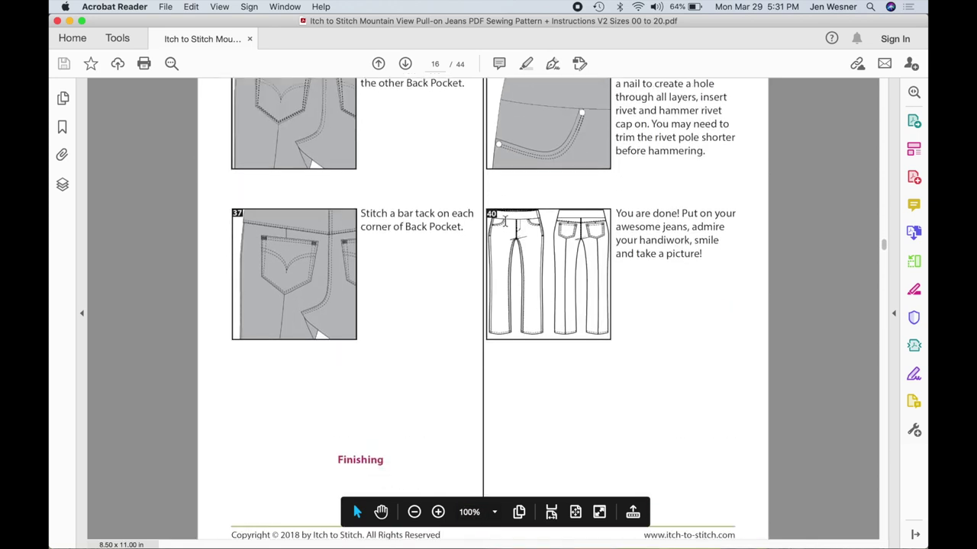
pyautogui.scroll(-12, 504, 222)
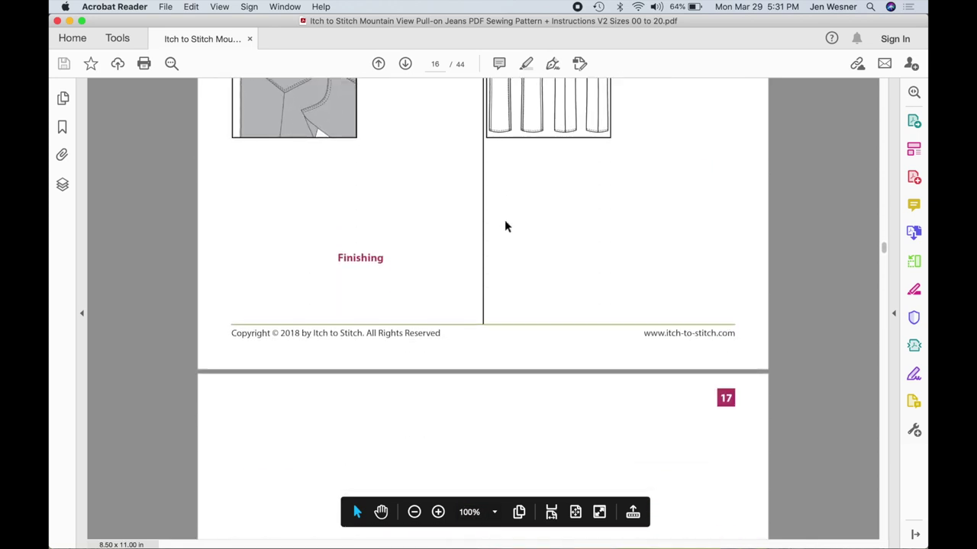
pyautogui.scroll(-3, 504, 227)
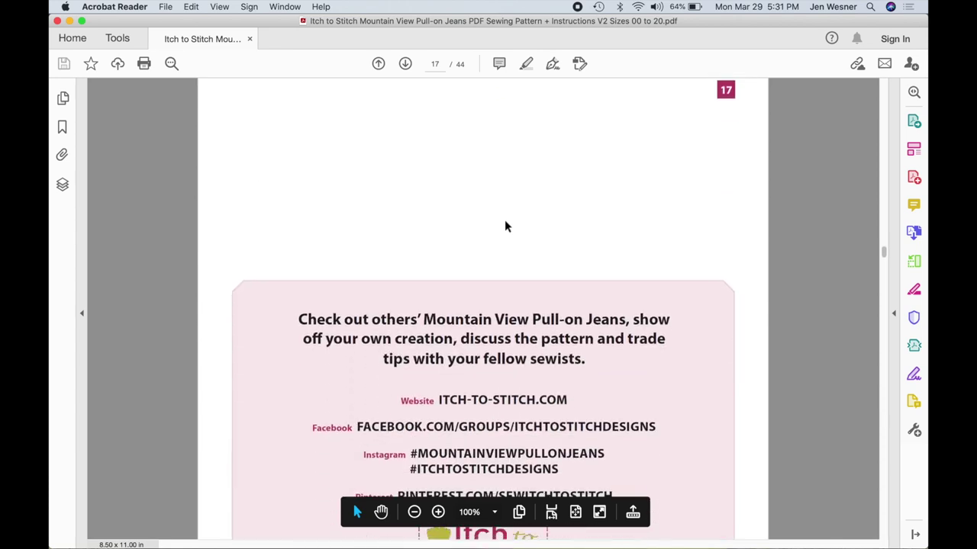
pyautogui.scroll(-2, 504, 226)
pyautogui.scroll(-14, 505, 227)
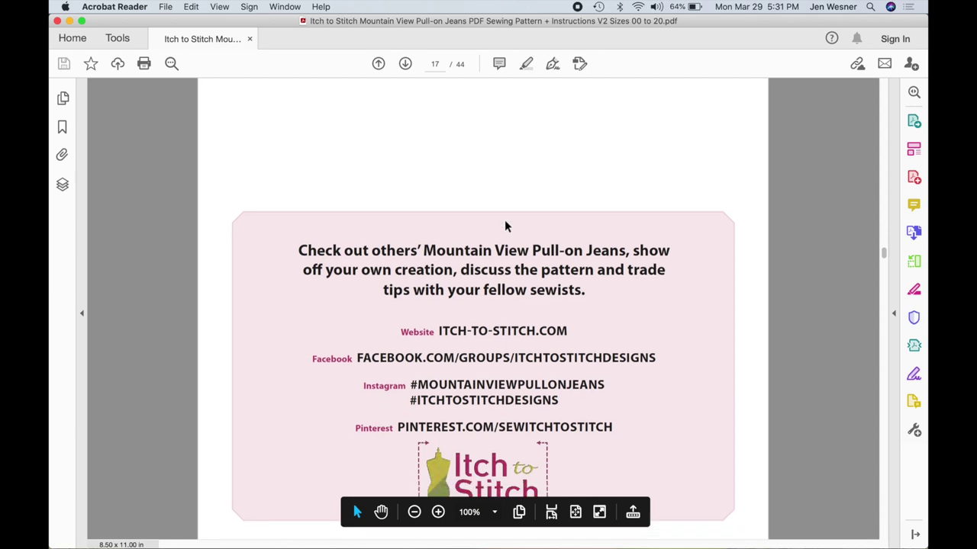
pyautogui.scroll(-3, 504, 227)
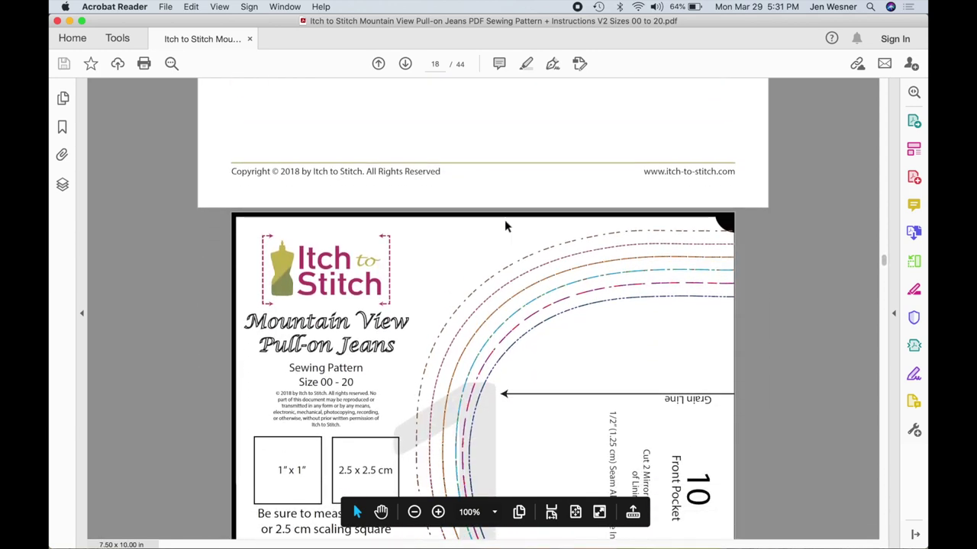
pyautogui.scroll(20, 504, 226)
pyautogui.scroll(4, 504, 227)
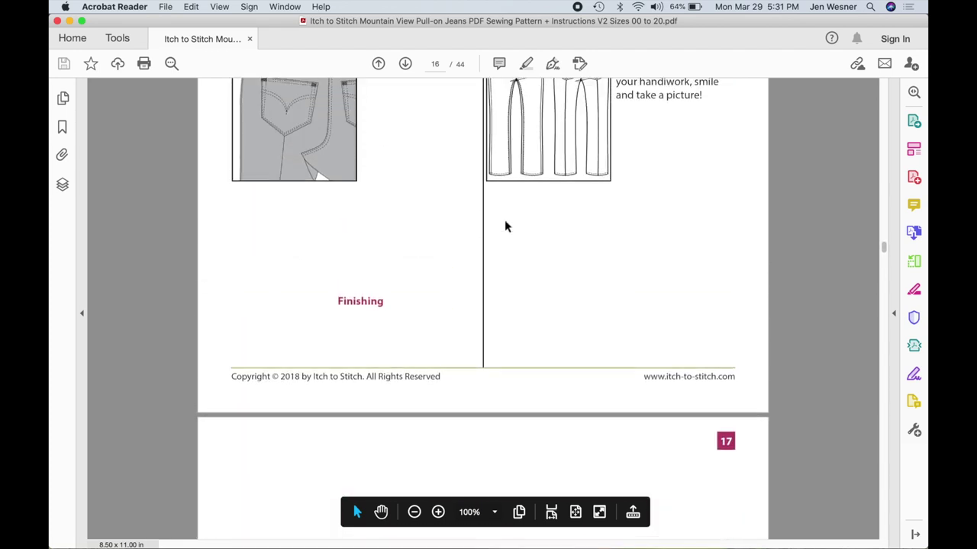
pyautogui.scroll(-4, 504, 227)
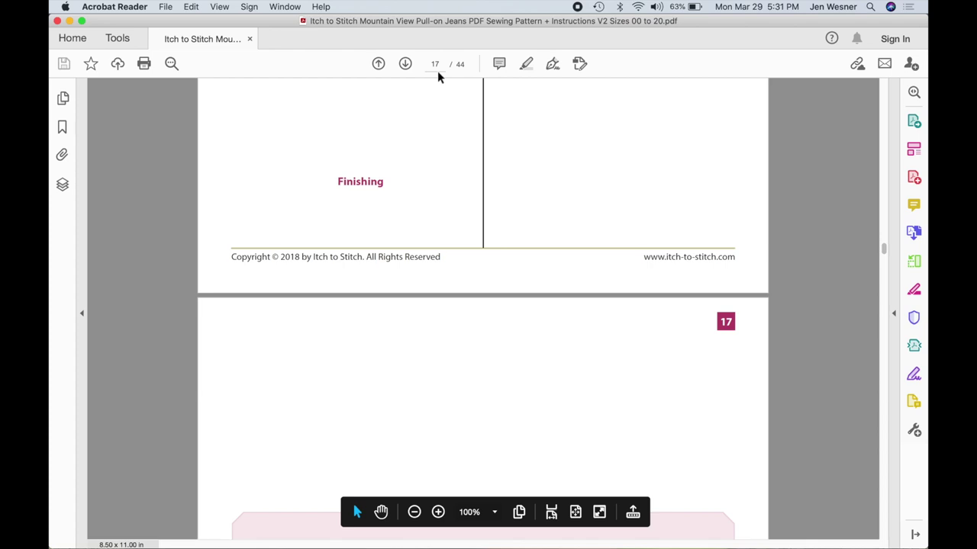
pyautogui.scroll(20, 470, 200)
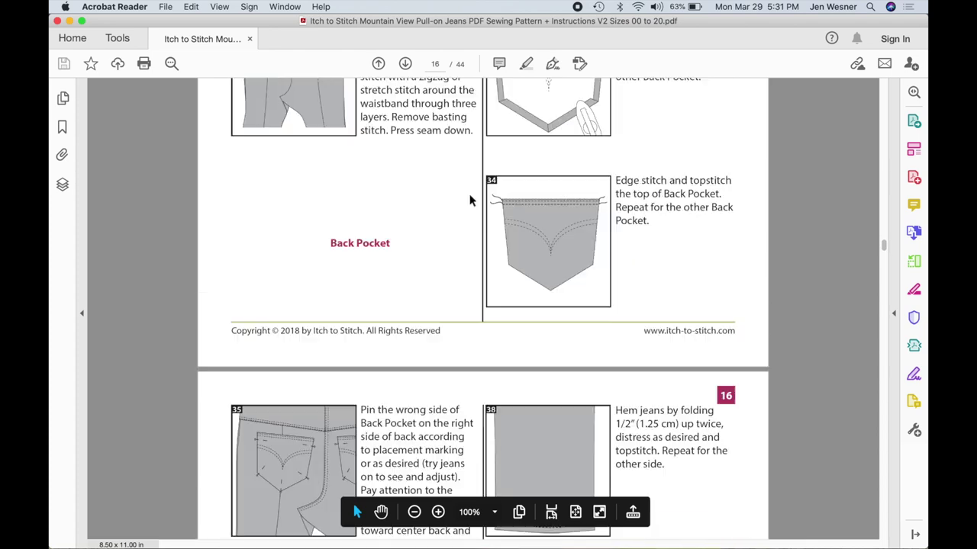
pyautogui.scroll(10, 470, 201)
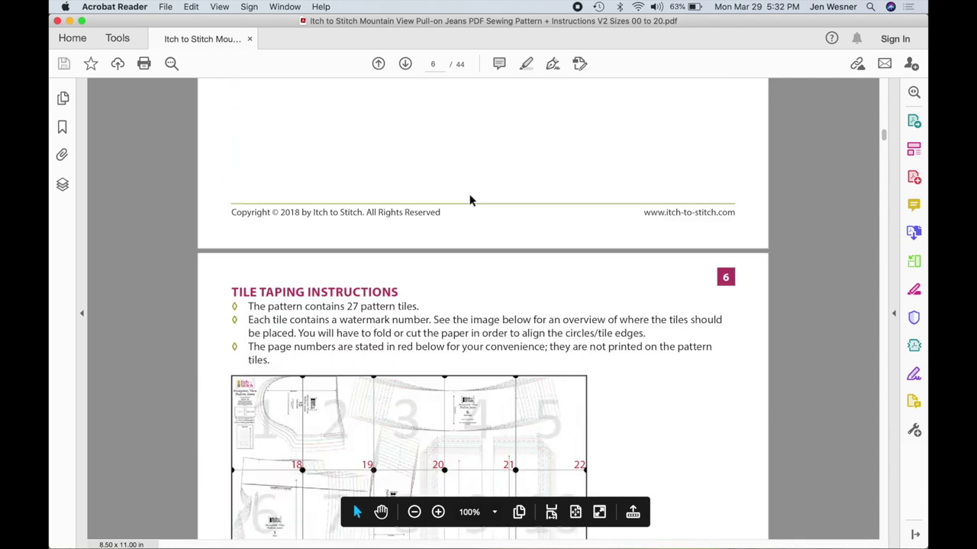
pyautogui.press('Home')
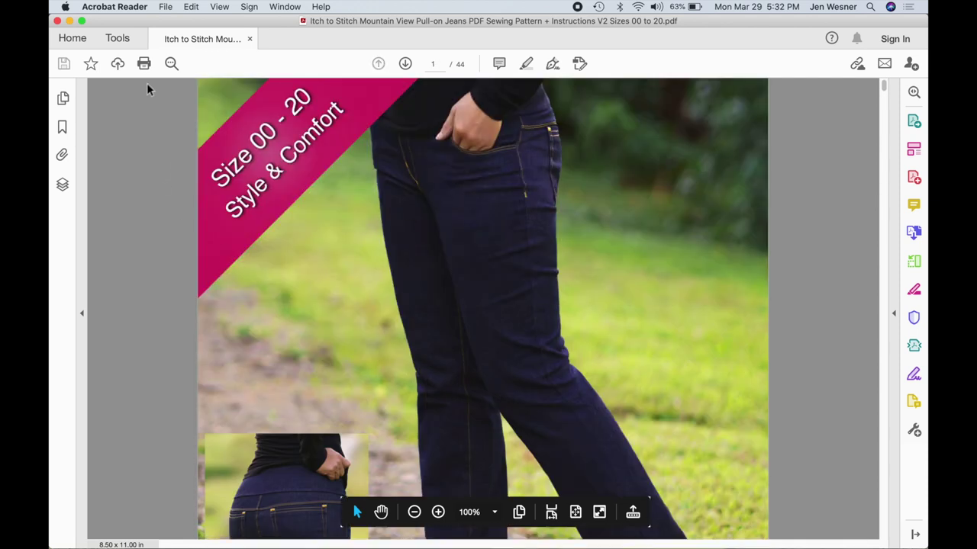
# Step: Open the Print dialog, enable grayscale (black and white) printing, and choose a custom page range
pyautogui.click(143, 65)
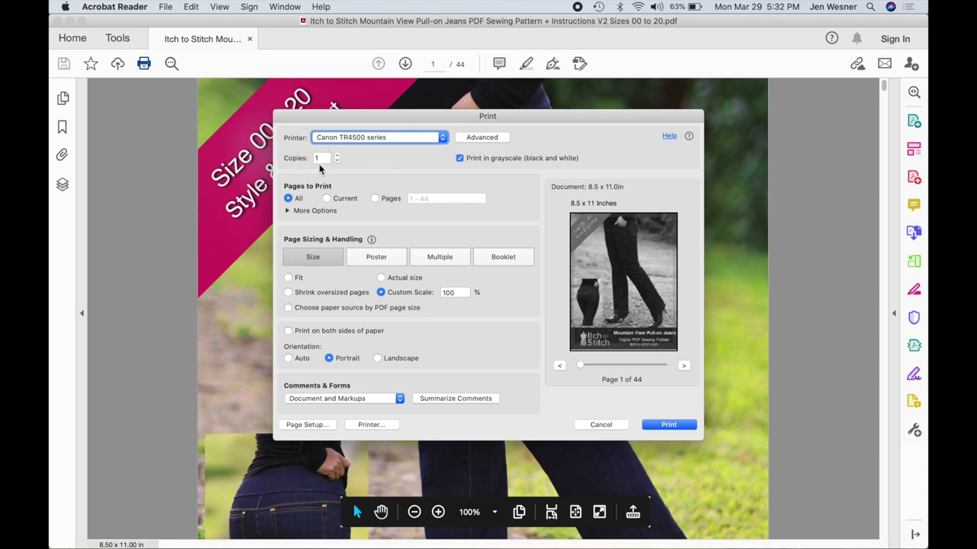
pyautogui.click(461, 158)
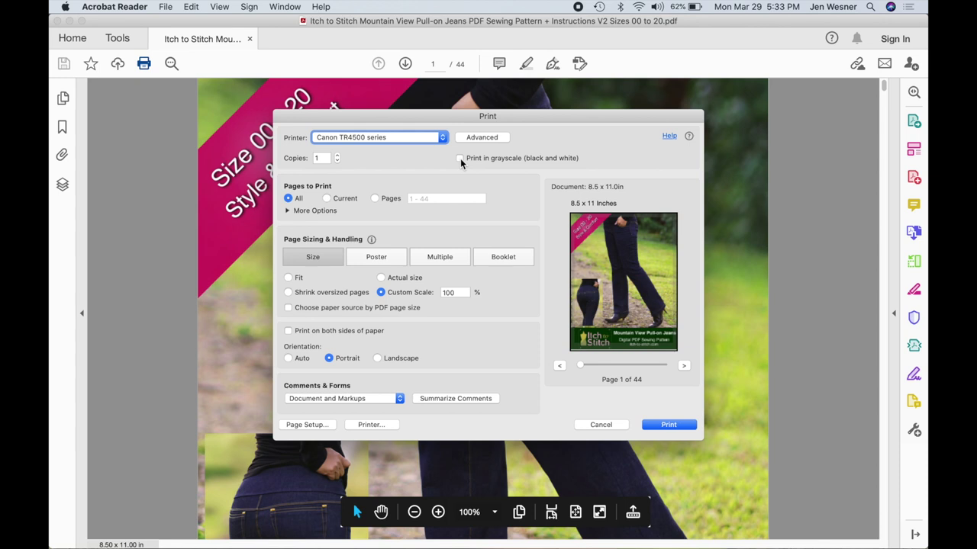
pyautogui.click(460, 158)
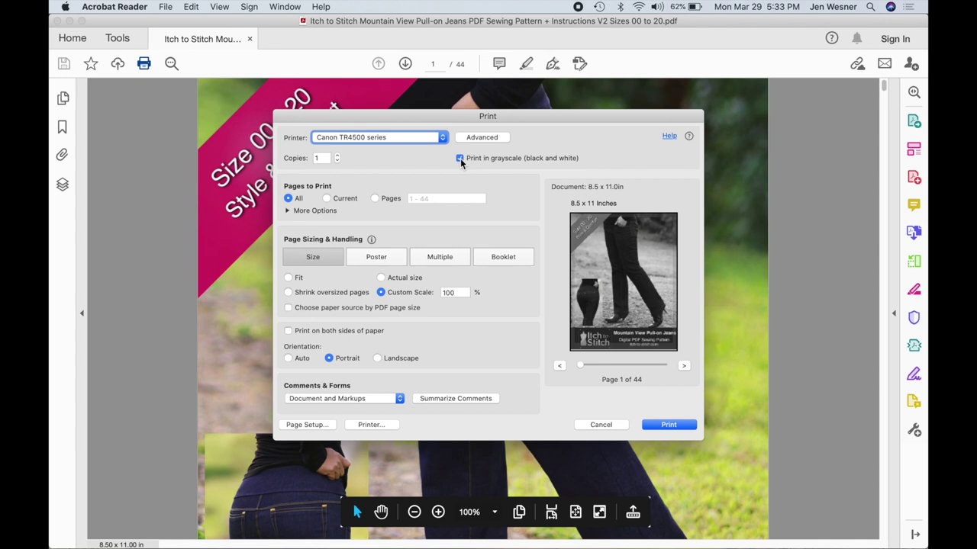
pyautogui.click(375, 198)
# Step: Set the page range to 1-16 and switch page handling to Booklet
pyautogui.click(433, 198)
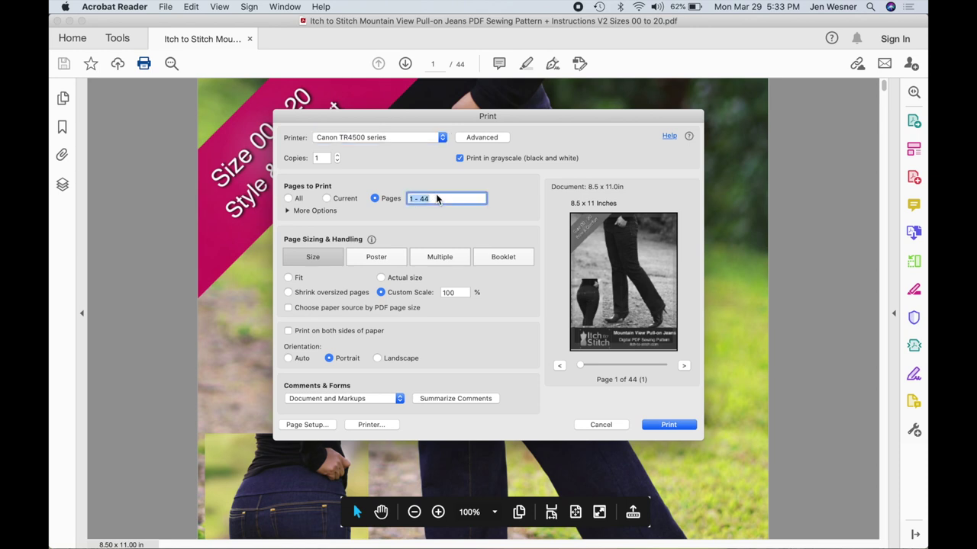
pyautogui.write('1-16')
pyautogui.press('BackSpace')
pyautogui.press('BackSpace')
pyautogui.write('10, 13, 15-18')
pyautogui.press('BackSpace')
pyautogui.press('BackSpace')
pyautogui.press('BackSpace')
pyautogui.press('BackSpace')
pyautogui.press('BackSpace')
pyautogui.press('BackSpace')
pyautogui.press('BackSpace')
pyautogui.press('BackSpace')
pyautogui.press('BackSpace')
pyautogui.press('BackSpace')
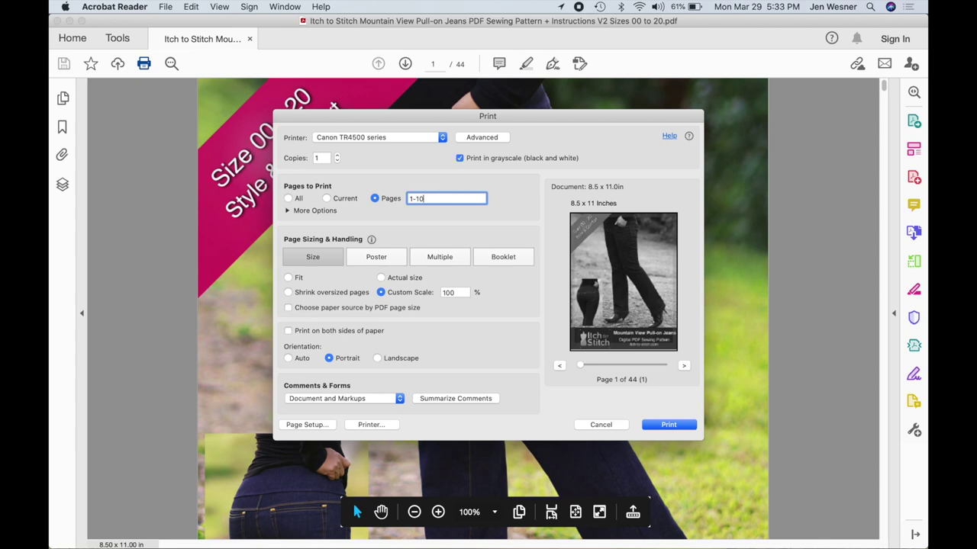
pyautogui.press('BackSpace')
pyautogui.write('6')
pyautogui.click(512, 257)
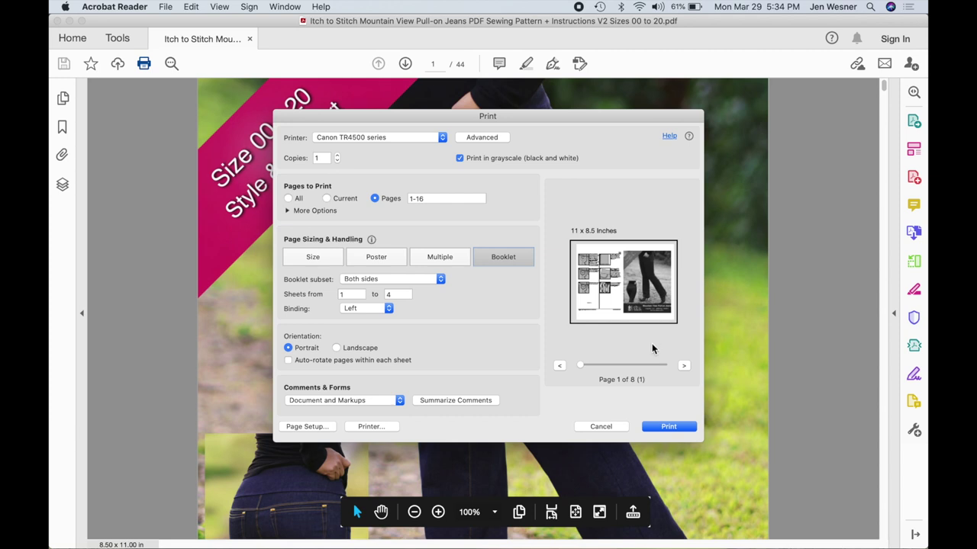
# Step: Step through the booklet sheet previews and check the Left binding options
pyautogui.click(685, 367)
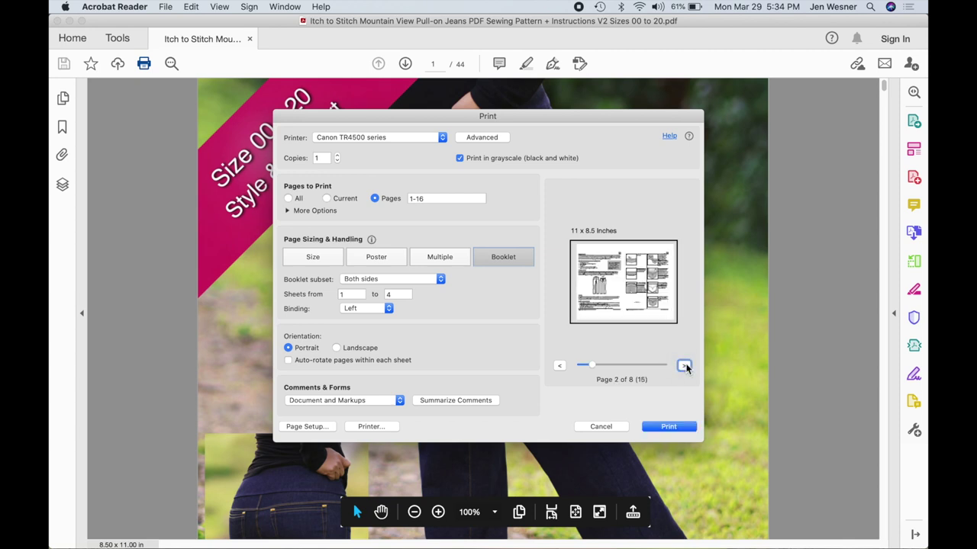
pyautogui.click(560, 365)
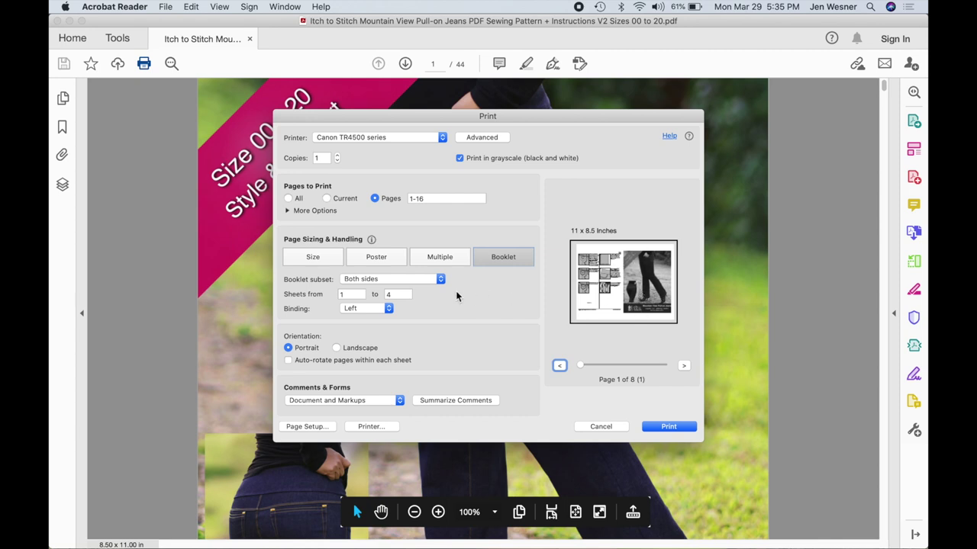
pyautogui.click(389, 308)
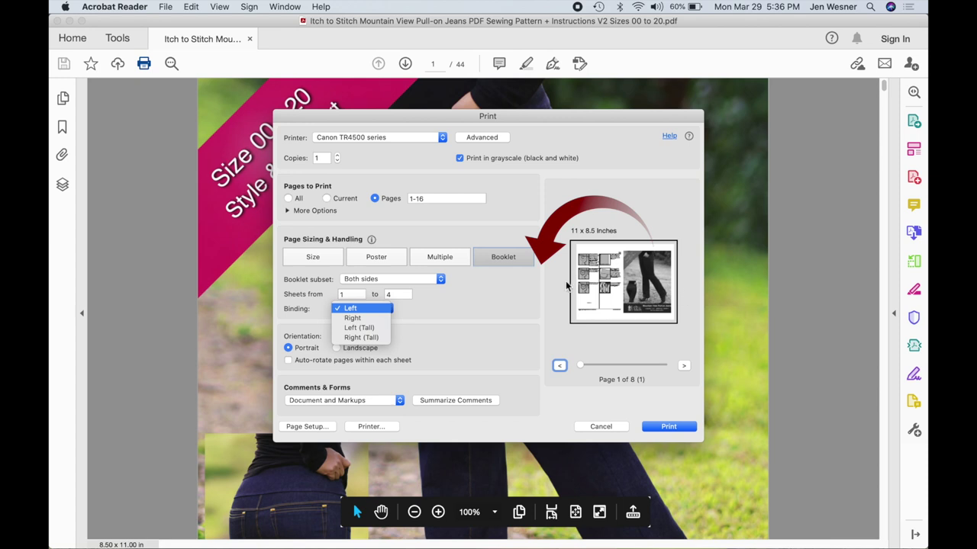
pyautogui.press('Escape')
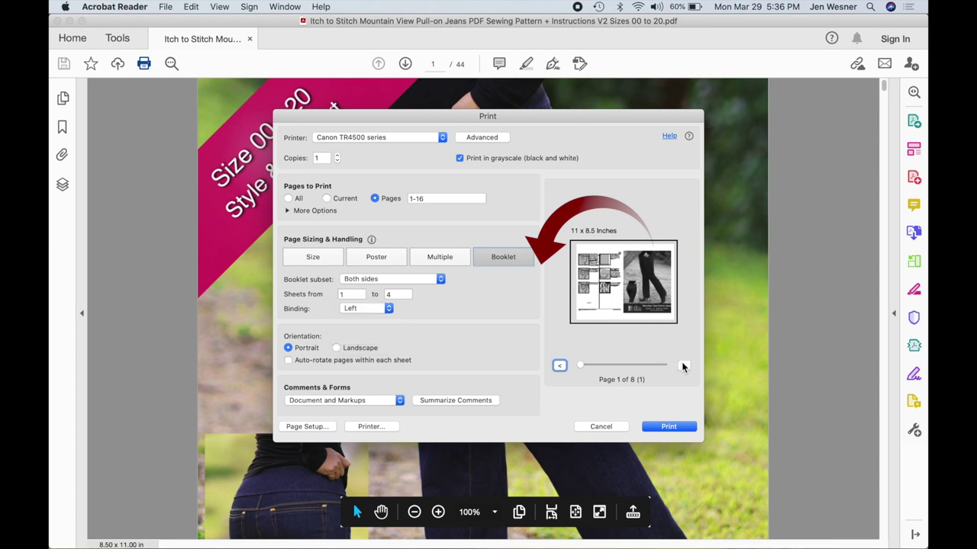
pyautogui.click(684, 366)
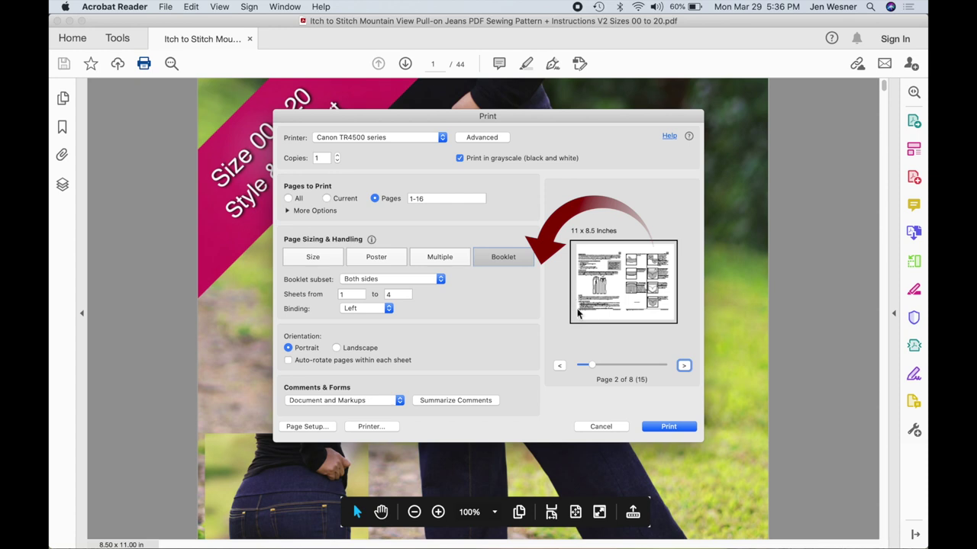
pyautogui.click(389, 308)
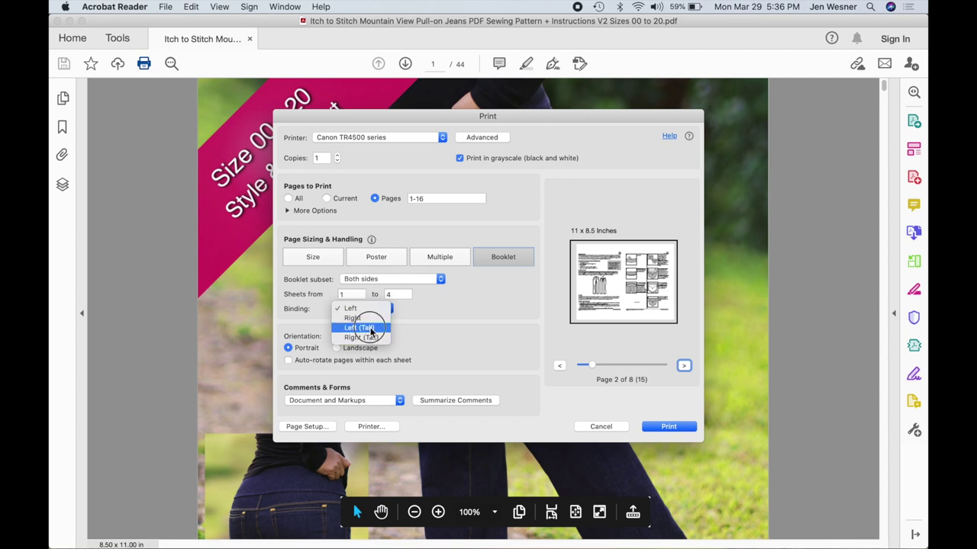
pyautogui.click(370, 328)
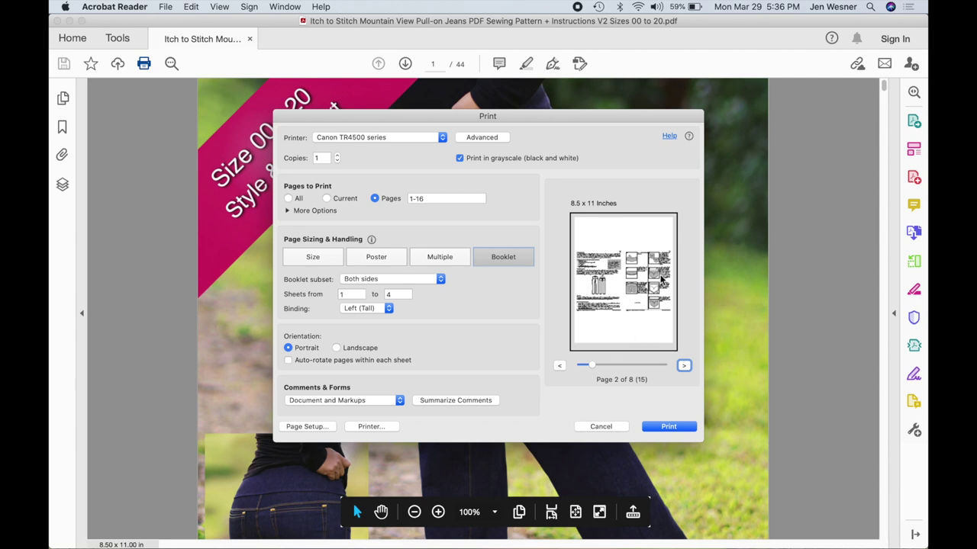
pyautogui.click(389, 308)
pyautogui.click(379, 288)
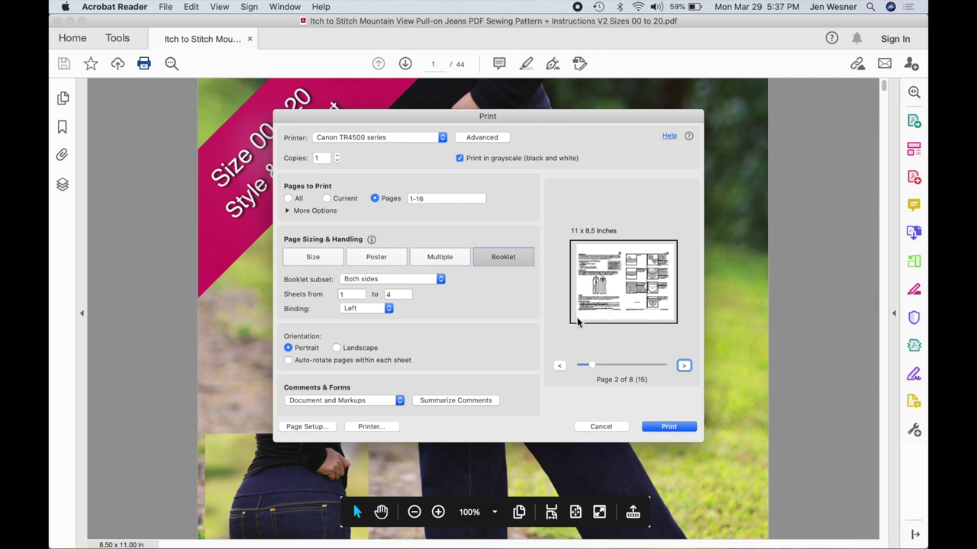
pyautogui.click(337, 348)
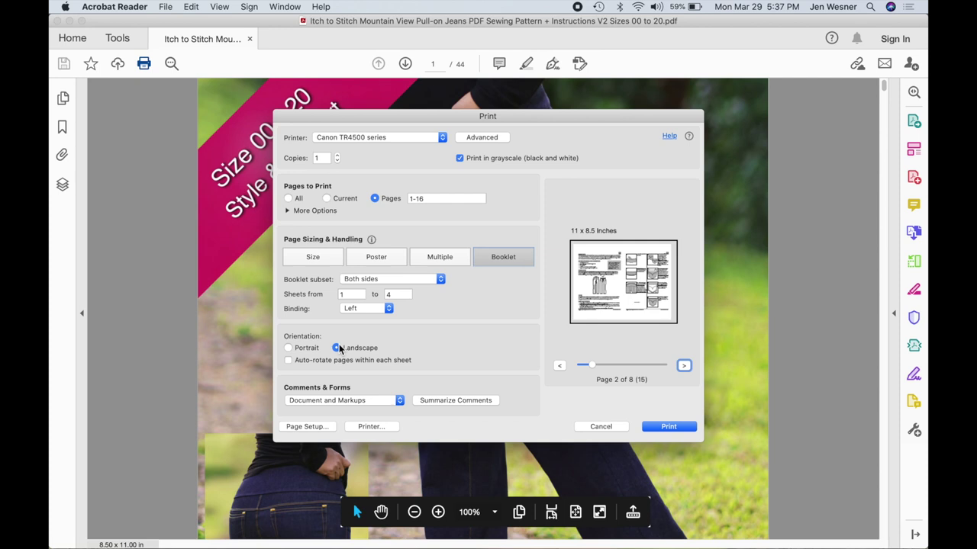
pyautogui.click(289, 348)
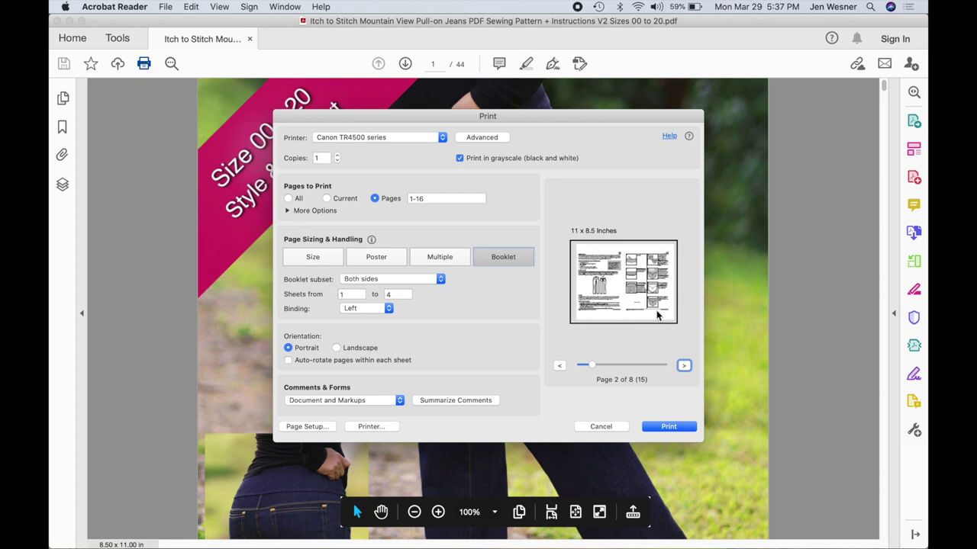
# Step: Switch page sizing to Fit and enable printing on both sides of the paper
pyautogui.click(317, 258)
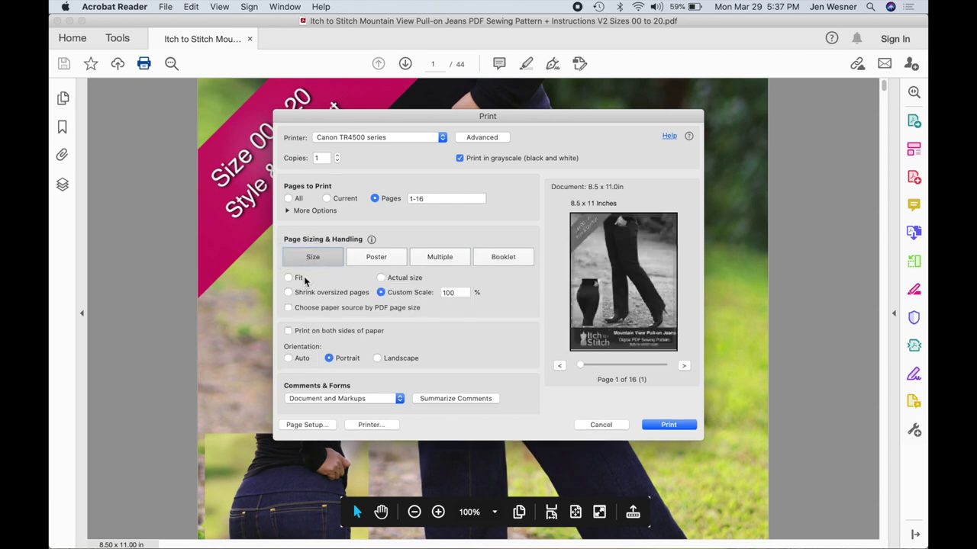
pyautogui.click(288, 278)
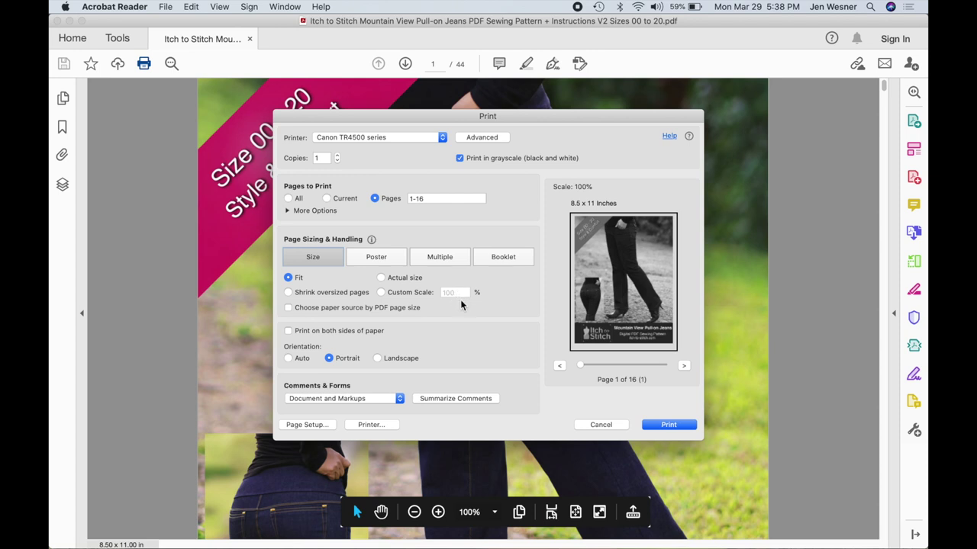
pyautogui.click(289, 332)
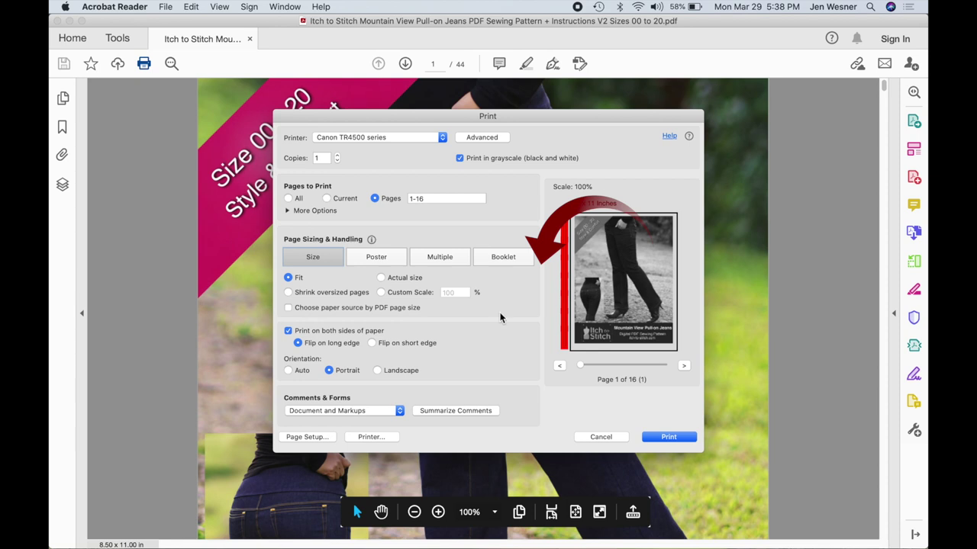
# Step: Set double-sided printing to flip on the short edge and preview pages 1 and 2
pyautogui.click(371, 344)
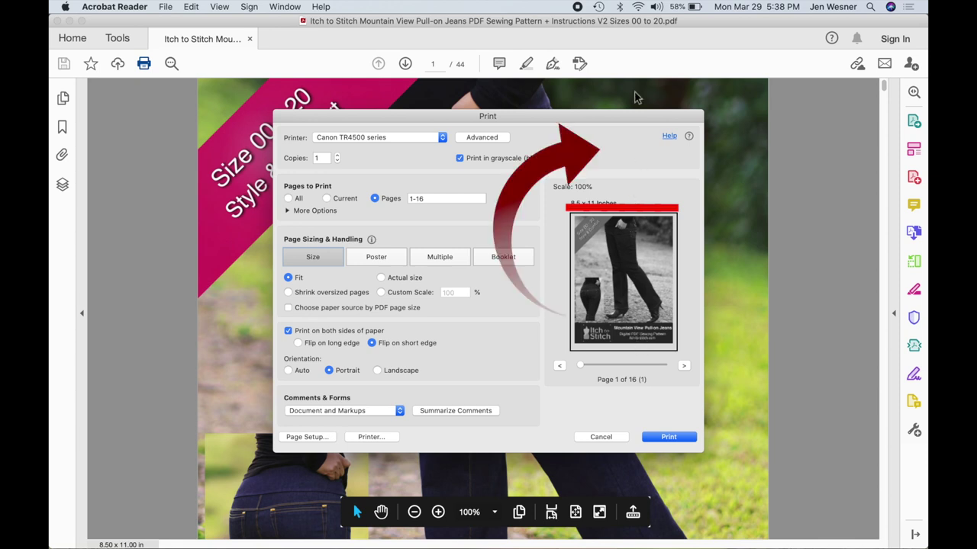
pyautogui.click(684, 367)
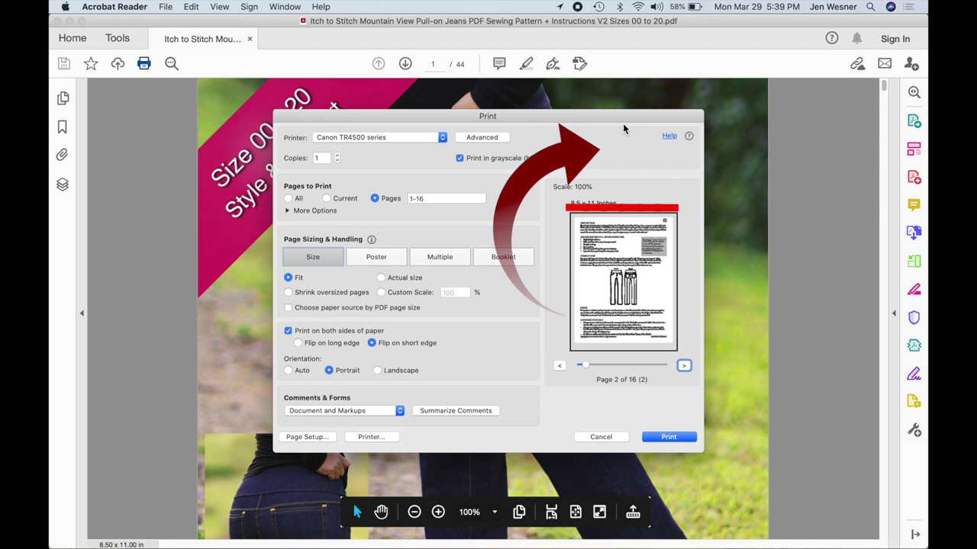
pyautogui.click(559, 366)
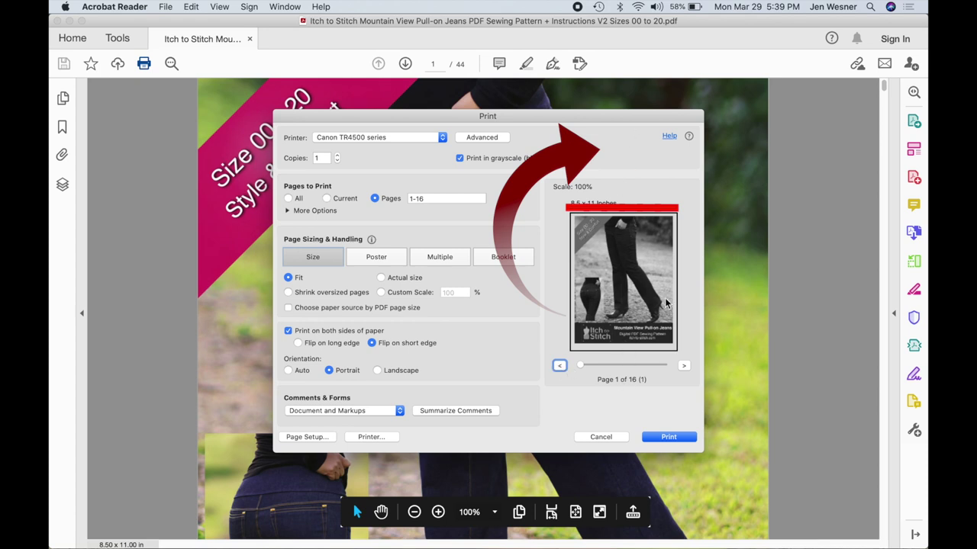
pyautogui.click(684, 365)
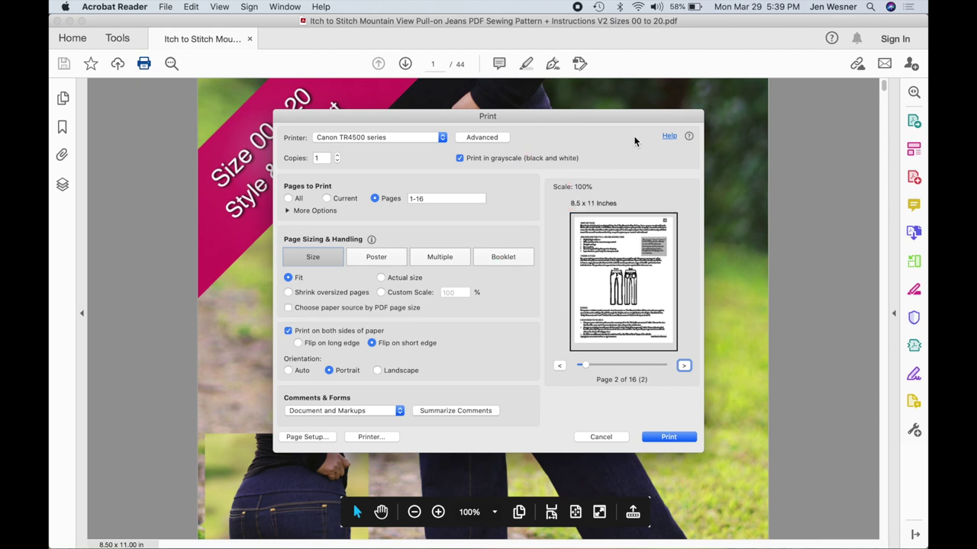
# Step: Switch to Landscape orientation and set double-sided flipping back to the long edge
pyautogui.click(377, 371)
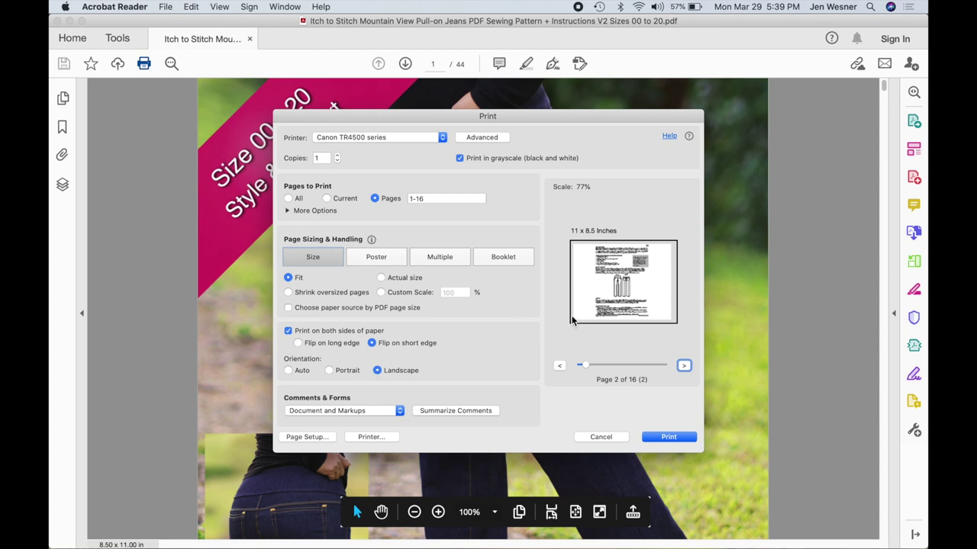
pyautogui.click(297, 342)
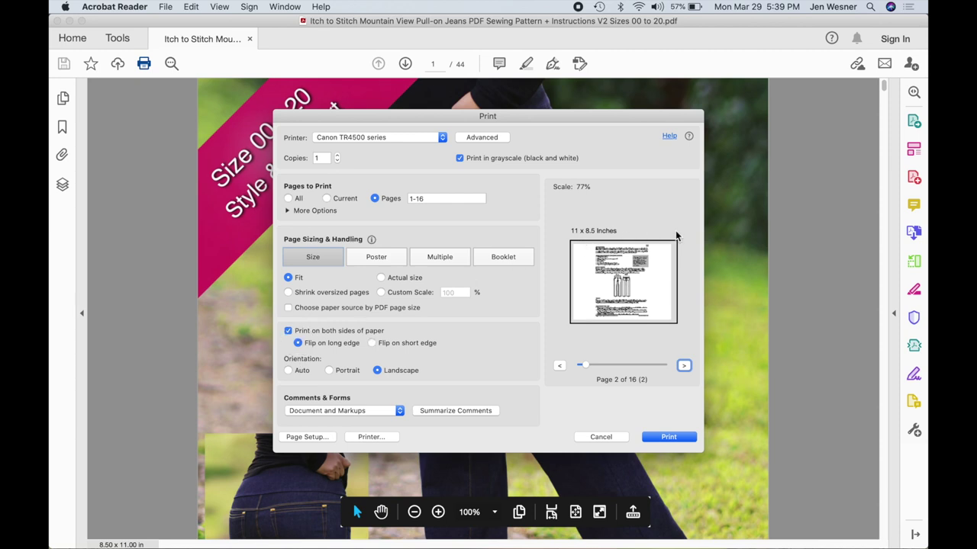